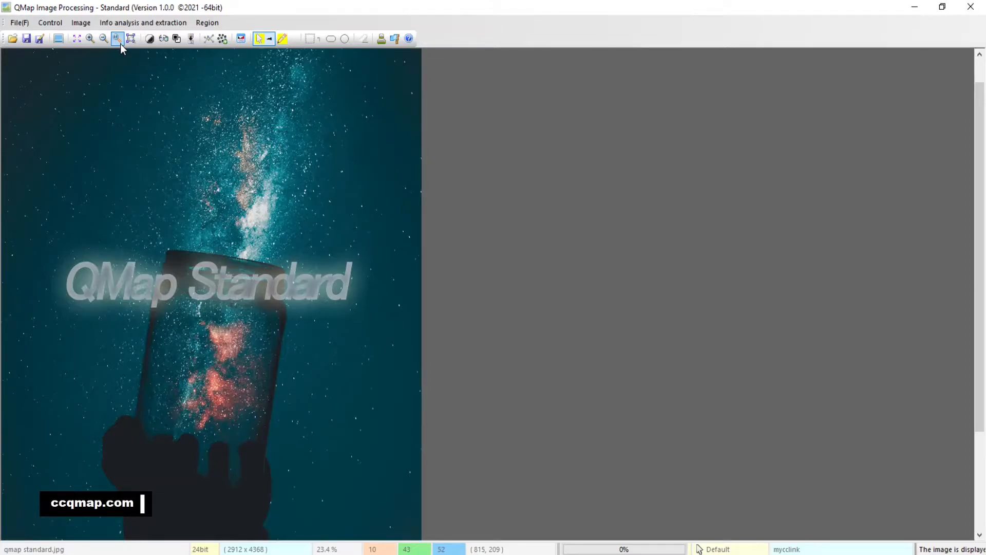
Examine the image at 100% from the star field down to the hand, and fit the whole image back in view
click(120, 44)
drag(670, 420, 510, 202)
drag(887, 477, 608, 303)
drag(833, 442, 757, 270)
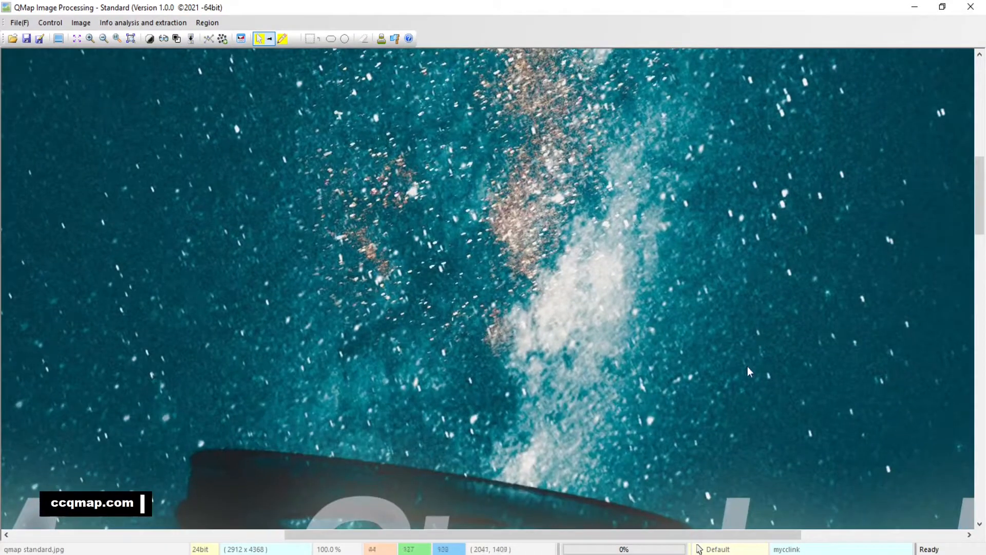
drag(748, 366, 744, 203)
drag(698, 427, 702, 279)
drag(576, 369, 637, 362)
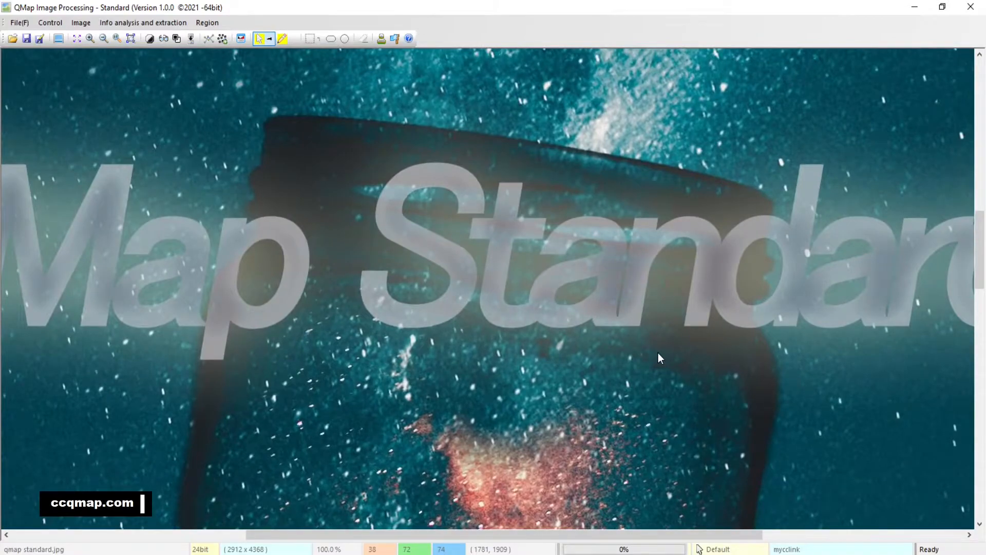
drag(513, 357, 712, 198)
drag(327, 436, 562, 232)
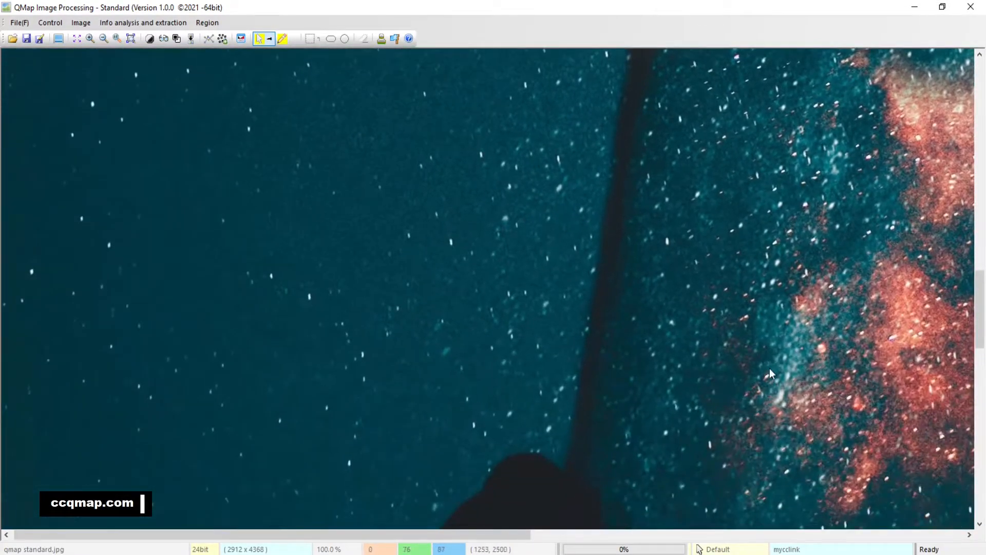
drag(771, 371, 469, 180)
drag(685, 372, 520, 275)
drag(583, 240, 689, 343)
drag(523, 145, 579, 285)
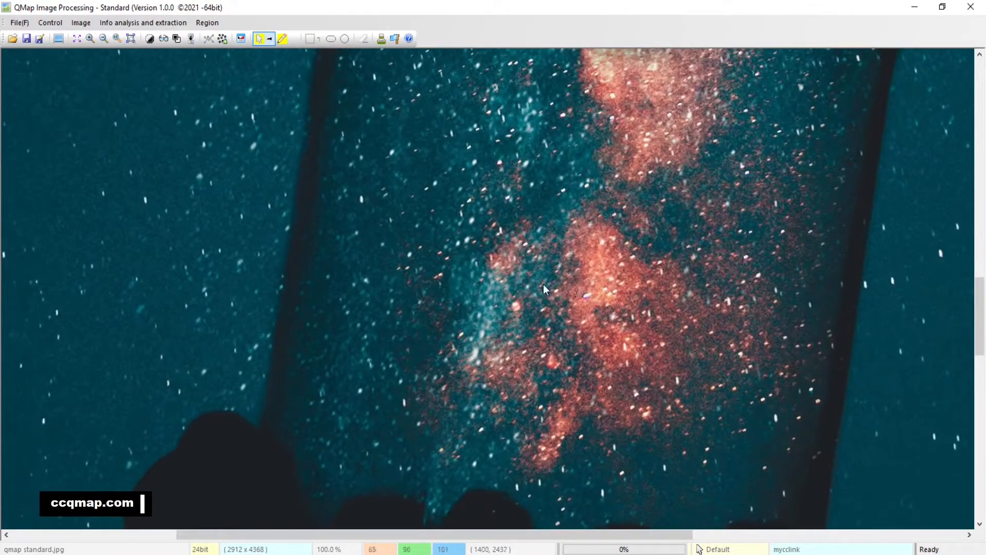
click(134, 41)
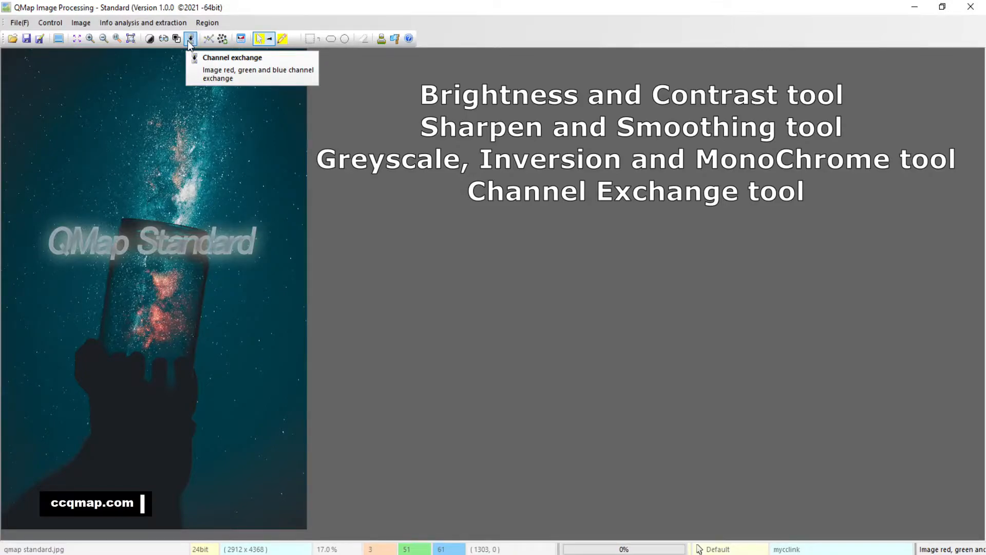
Open the Brightness and Contrast tool, place its dialog beside the image and view the options of both adjustment modes
click(150, 41)
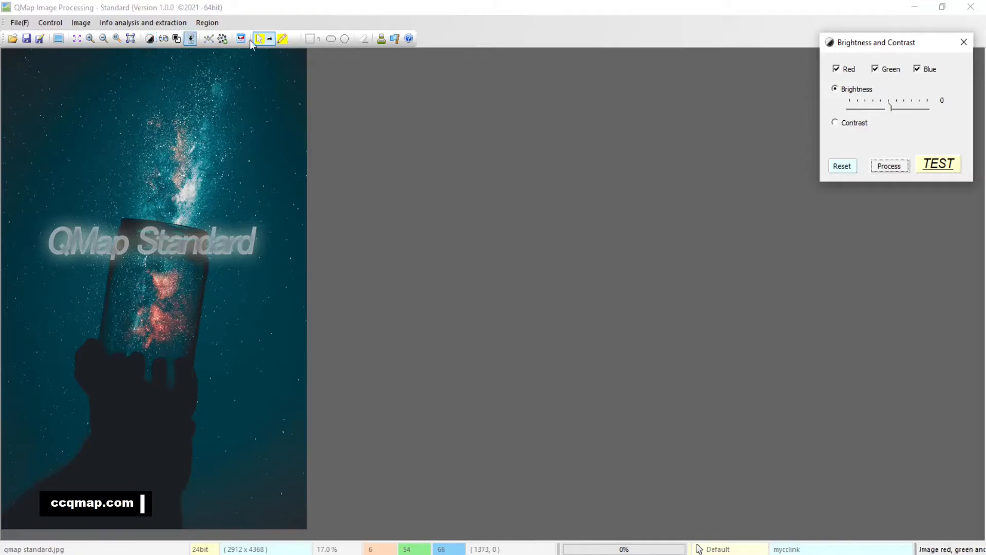
drag(881, 46, 576, 130)
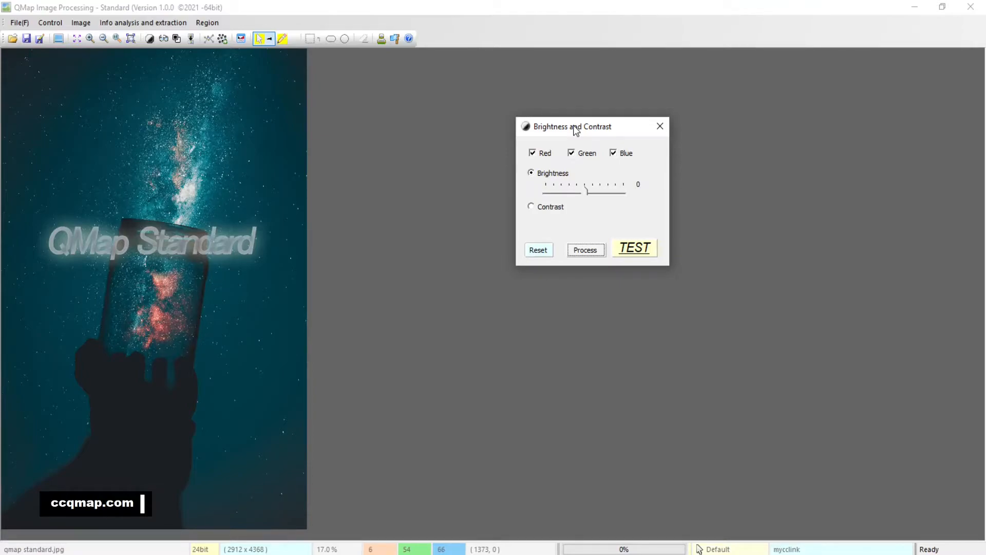
click(598, 170)
click(530, 206)
click(531, 173)
click(531, 207)
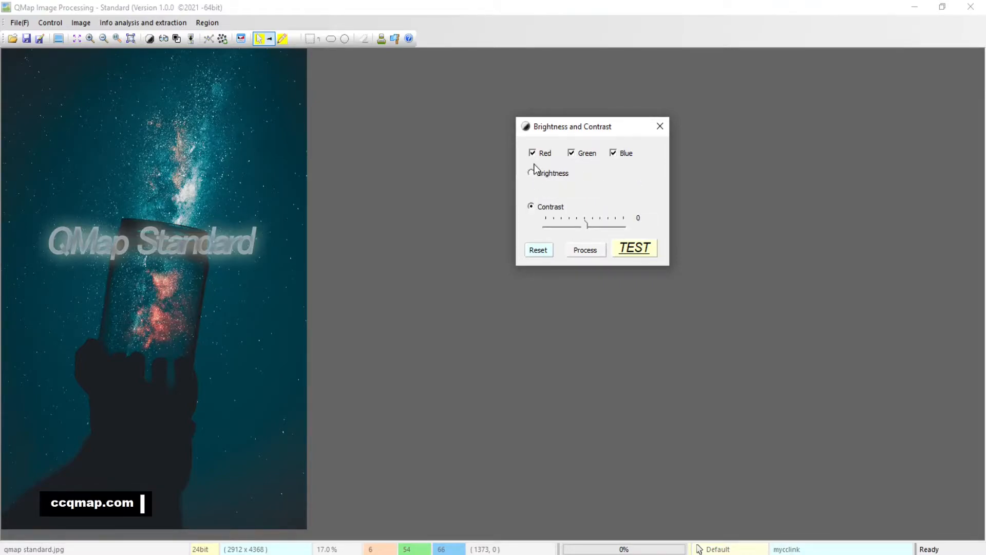
Test a brightness of 56 on the red, green and blue channels, and reset the adjustment settings
click(532, 174)
drag(588, 195, 605, 197)
click(640, 246)
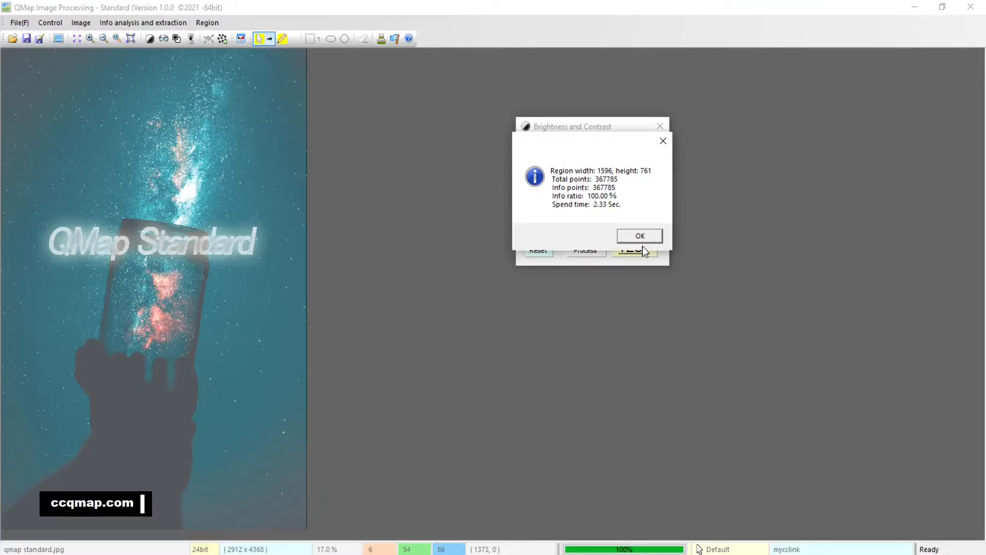
click(646, 237)
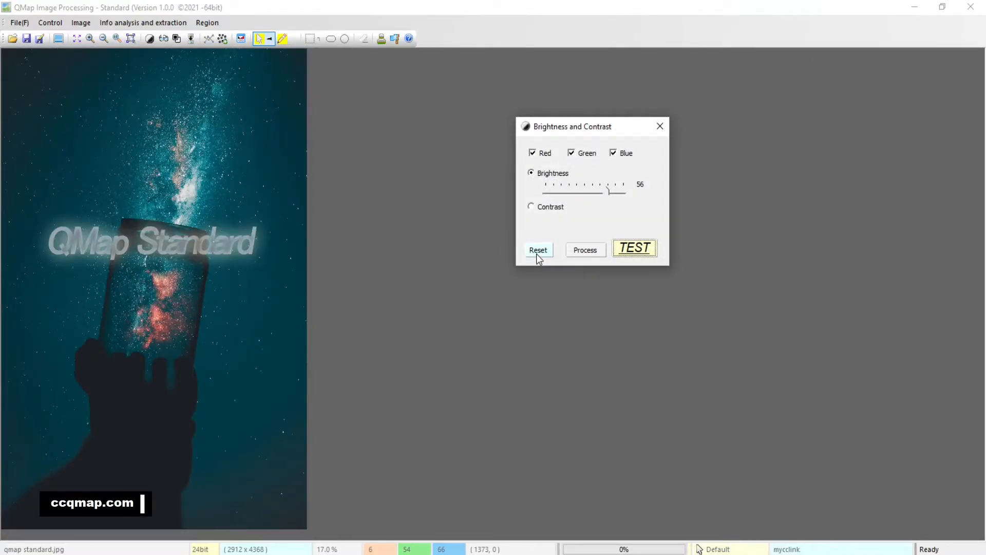
click(537, 250)
Test a contrast of 40 on all three colour channels, and reset the adjustment settings
click(531, 207)
drag(544, 222, 602, 229)
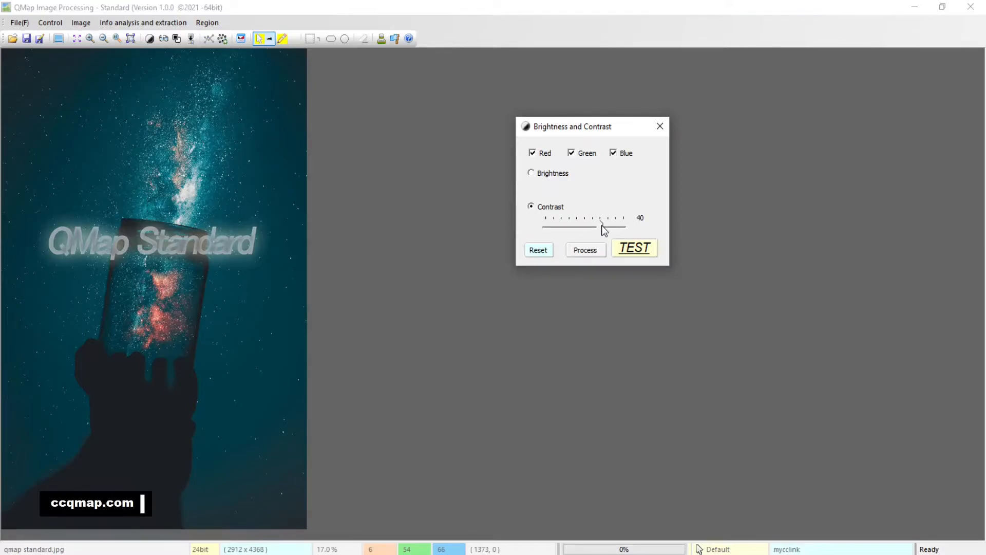
click(624, 249)
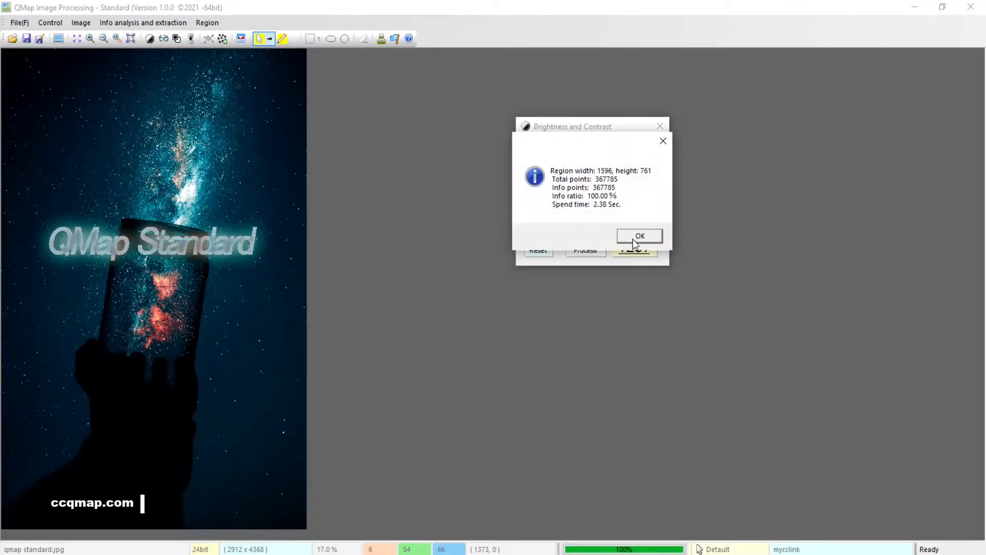
click(639, 237)
click(544, 250)
Test a brightness of 29 on all three colour channels and process the full image with it
click(532, 207)
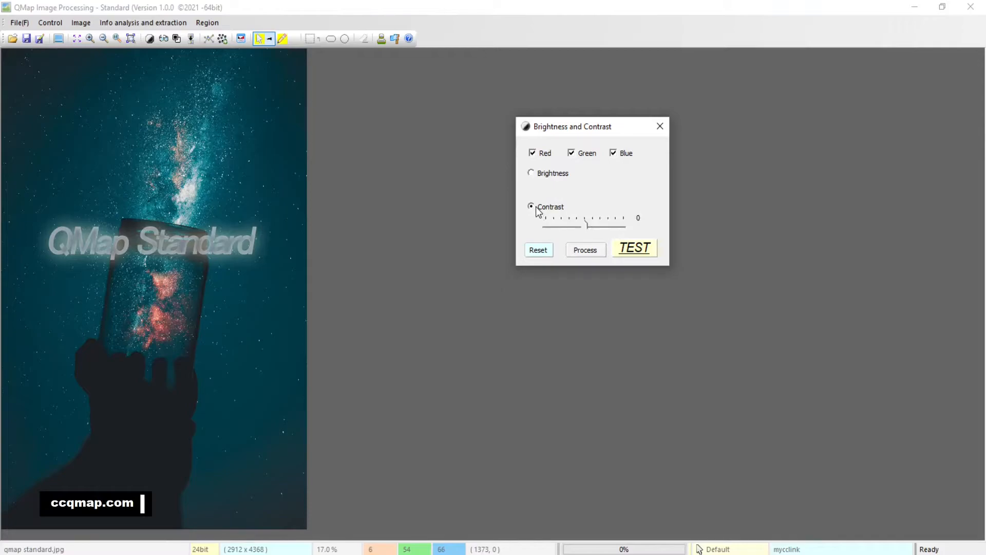
click(532, 174)
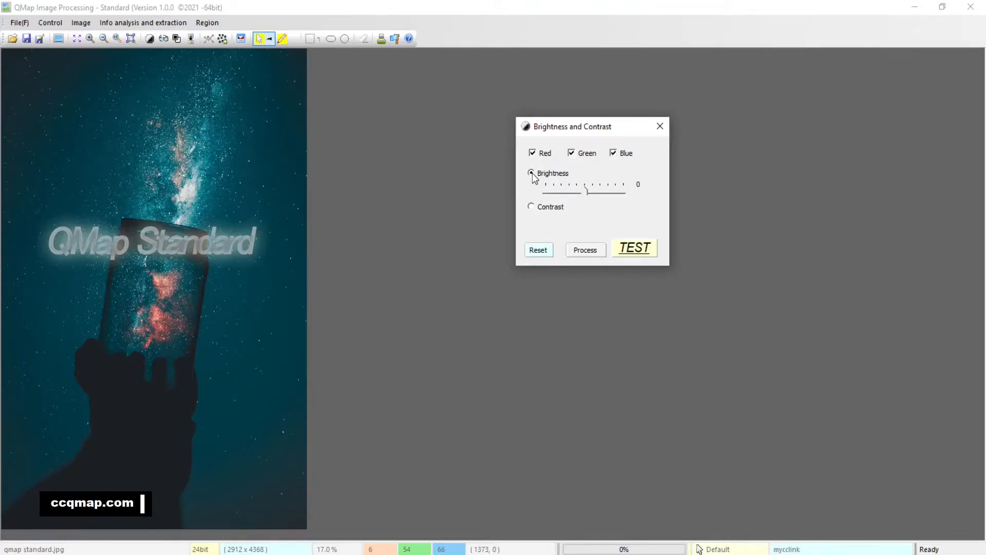
drag(588, 194, 598, 198)
click(635, 249)
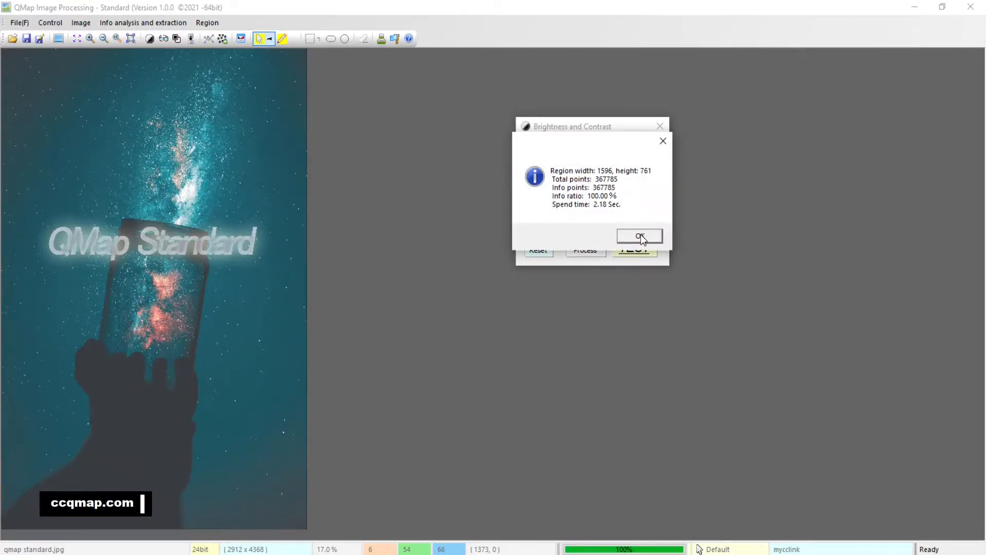
click(641, 236)
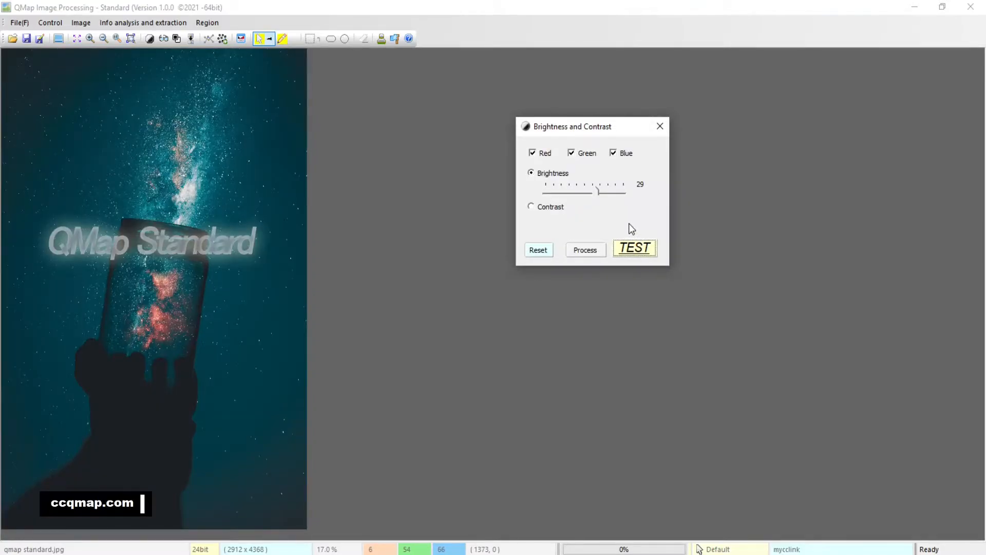
click(590, 251)
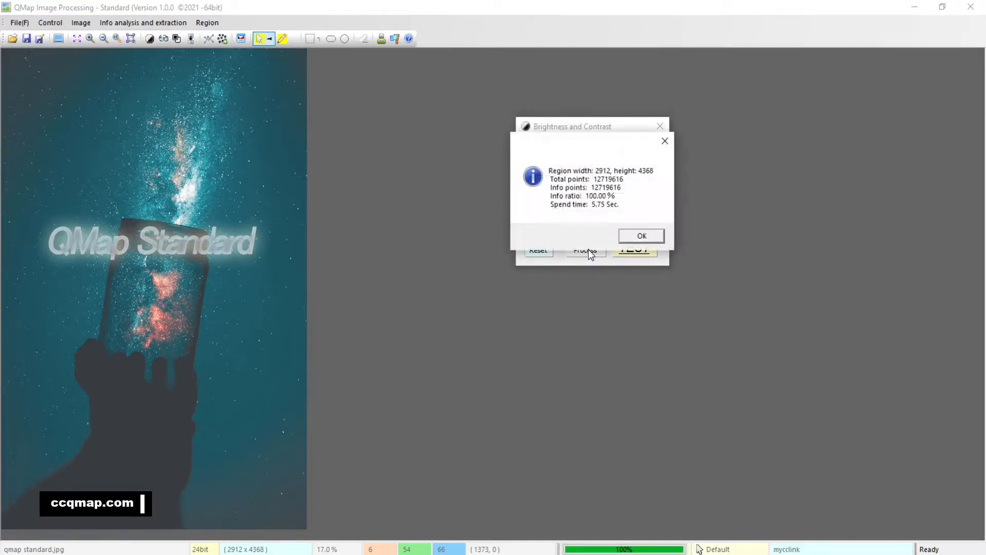
click(637, 238)
Test a contrast of -32 on all three colour channels and process the full image with it
click(530, 207)
drag(586, 228, 573, 226)
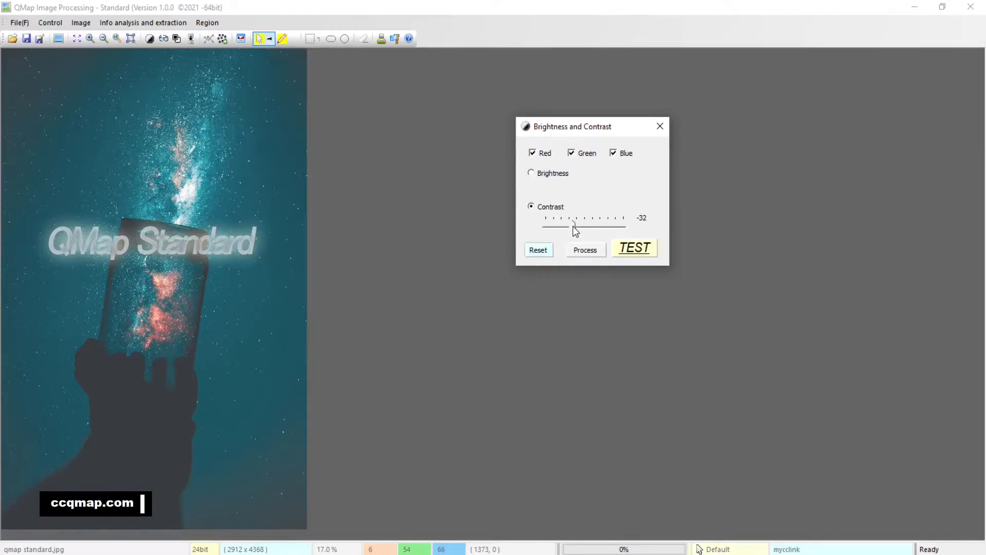
click(631, 249)
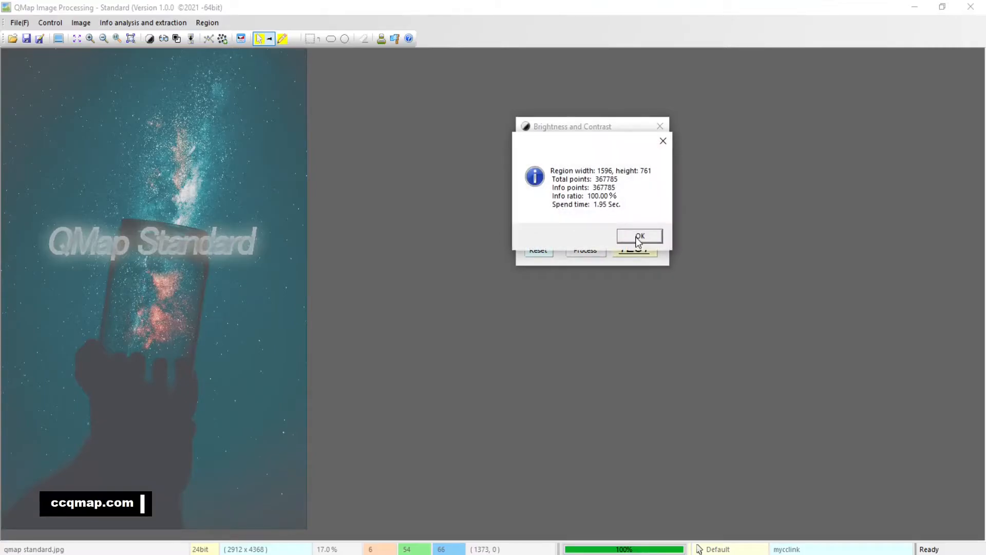
click(640, 236)
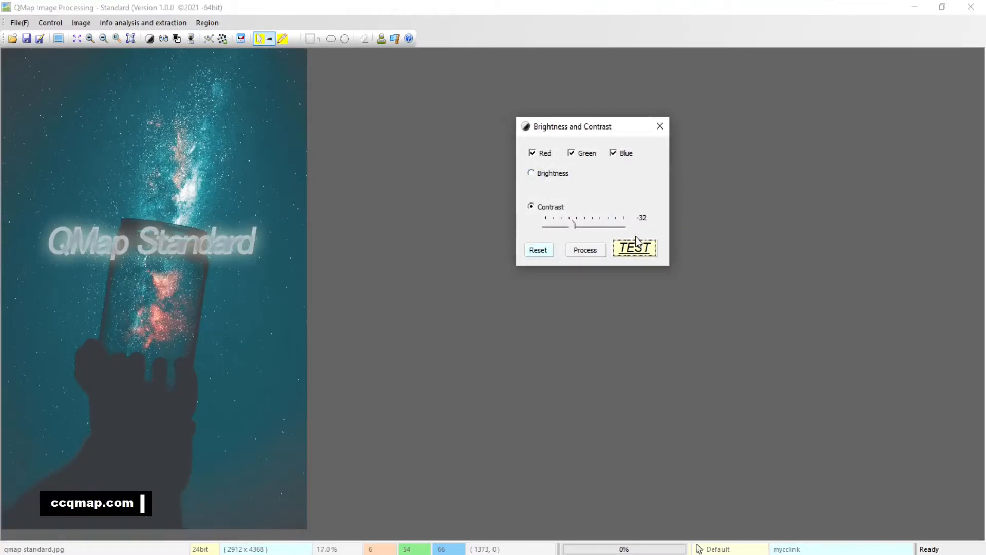
click(583, 251)
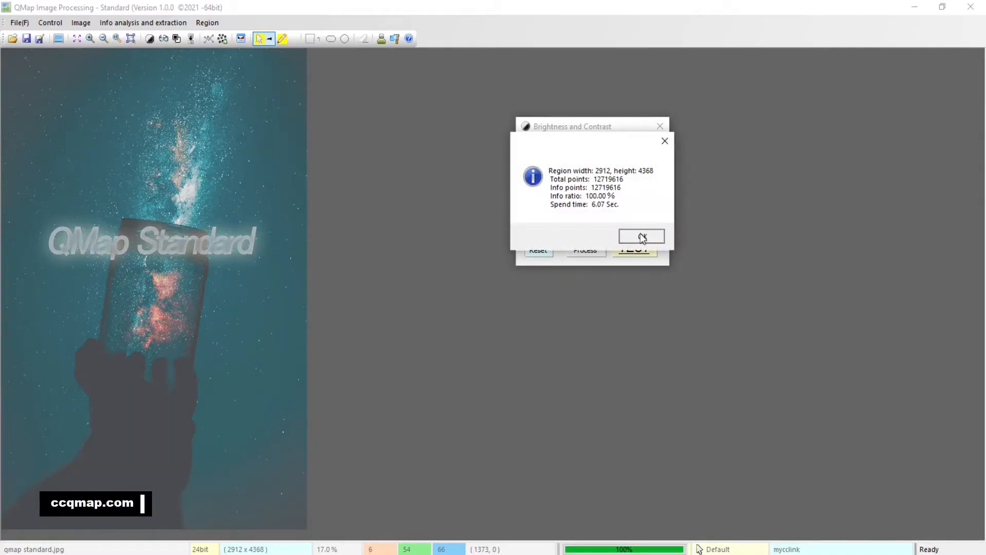
click(642, 237)
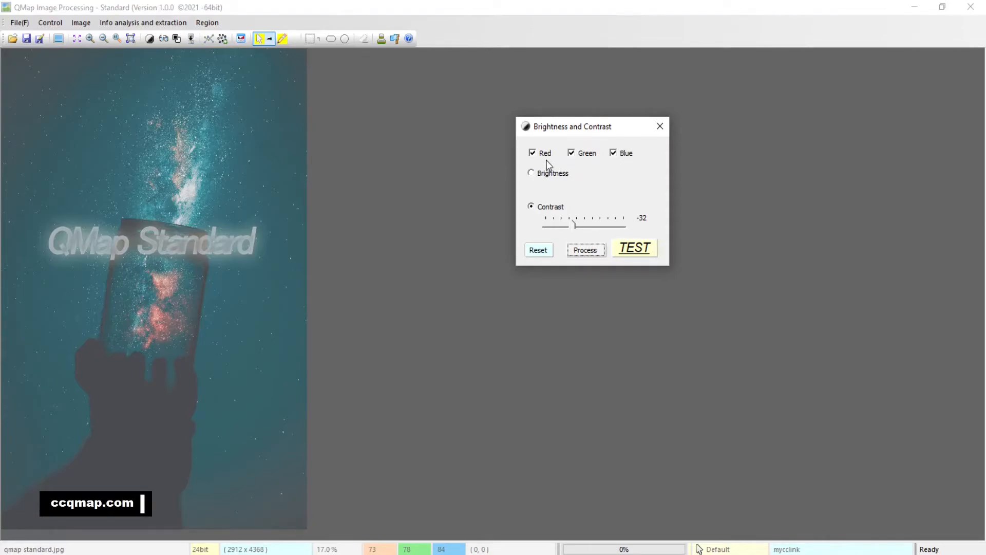
Restore the original image and reset the brightness and contrast settings
click(532, 153)
click(614, 153)
click(60, 43)
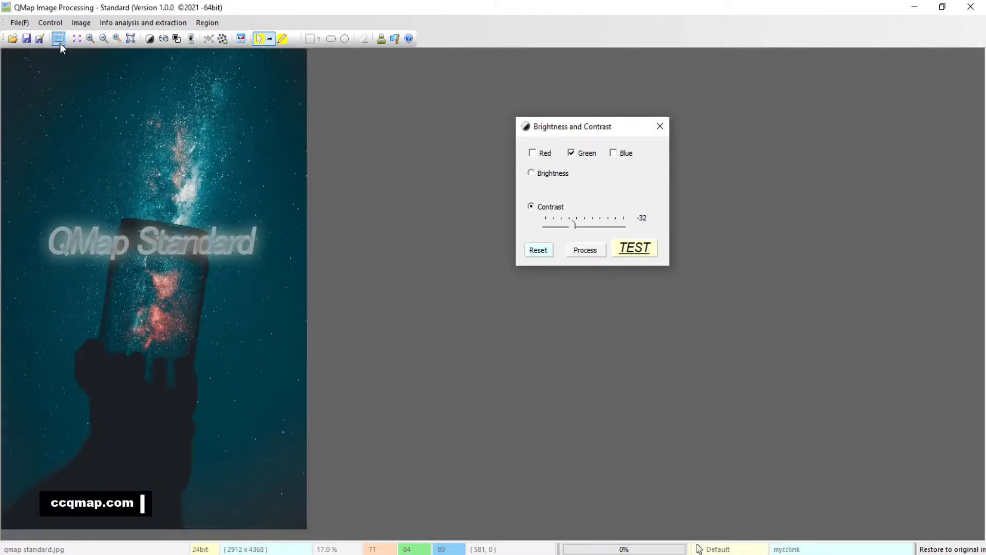
click(90, 39)
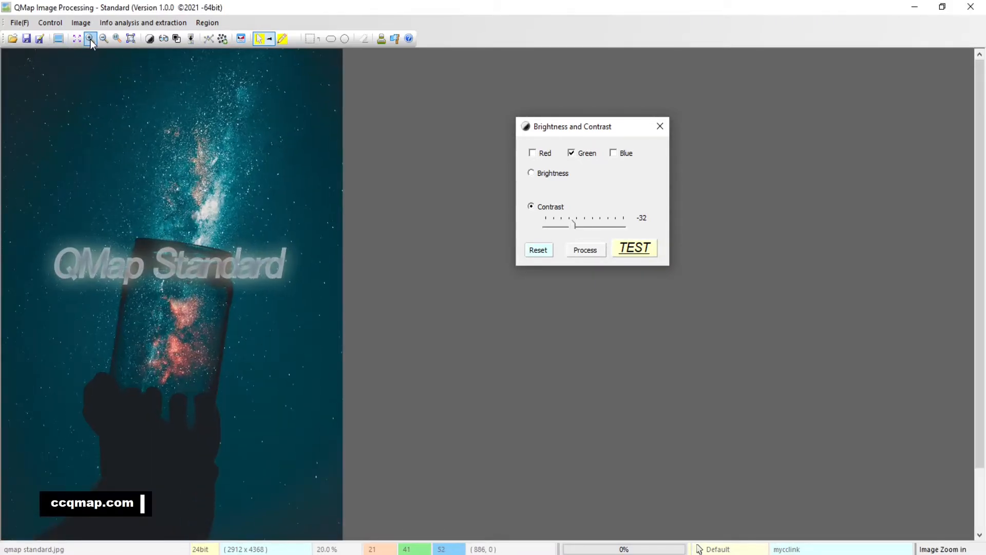
click(90, 39)
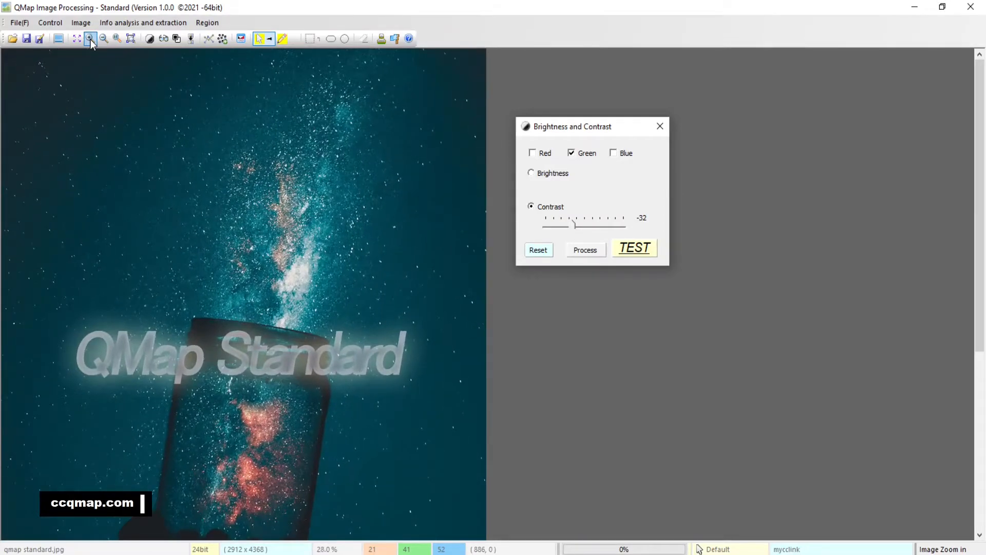
drag(328, 322, 320, 225)
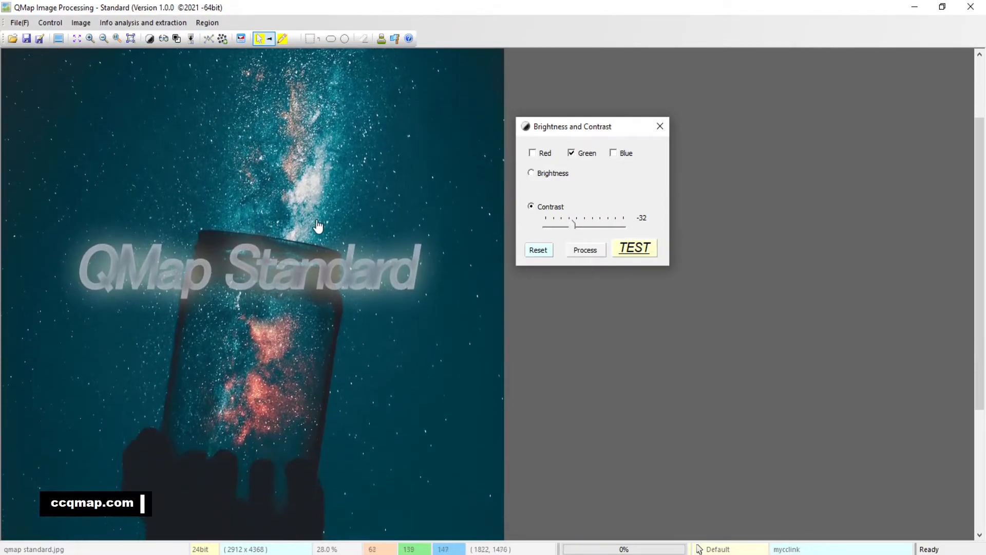
click(539, 251)
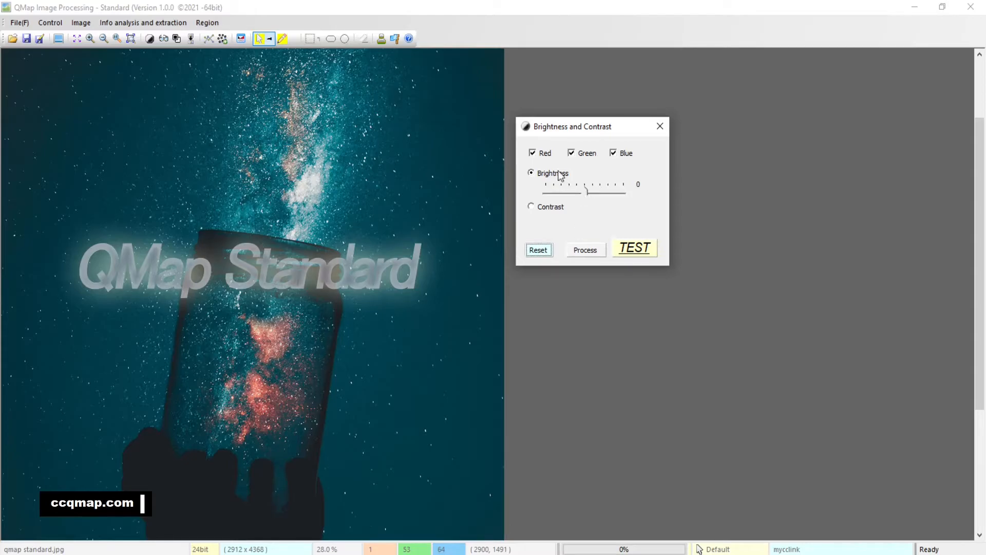
Test a brightness of 41 on the green channel only and process the full image with it
click(536, 156)
click(615, 155)
drag(586, 193, 603, 188)
drag(610, 128, 622, 124)
click(657, 243)
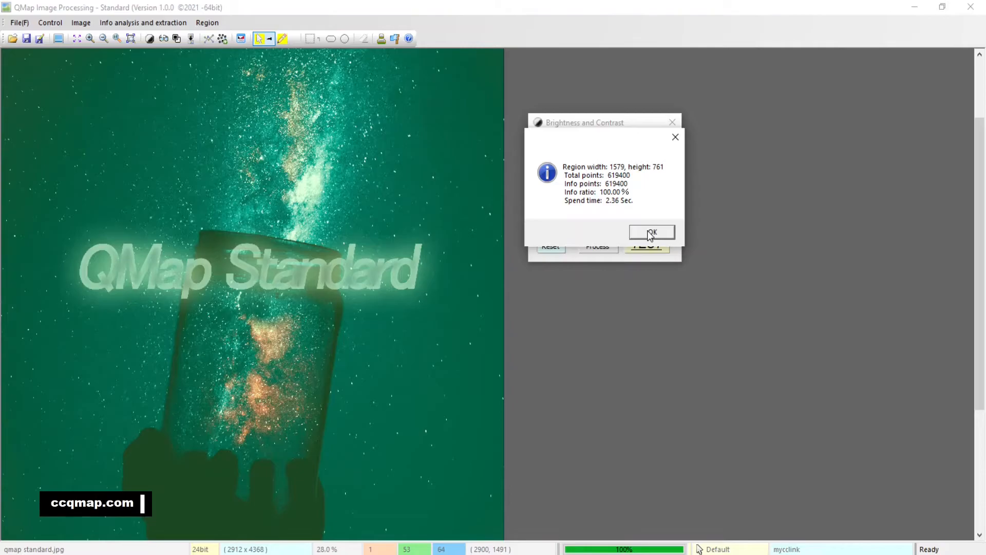
click(650, 233)
click(582, 250)
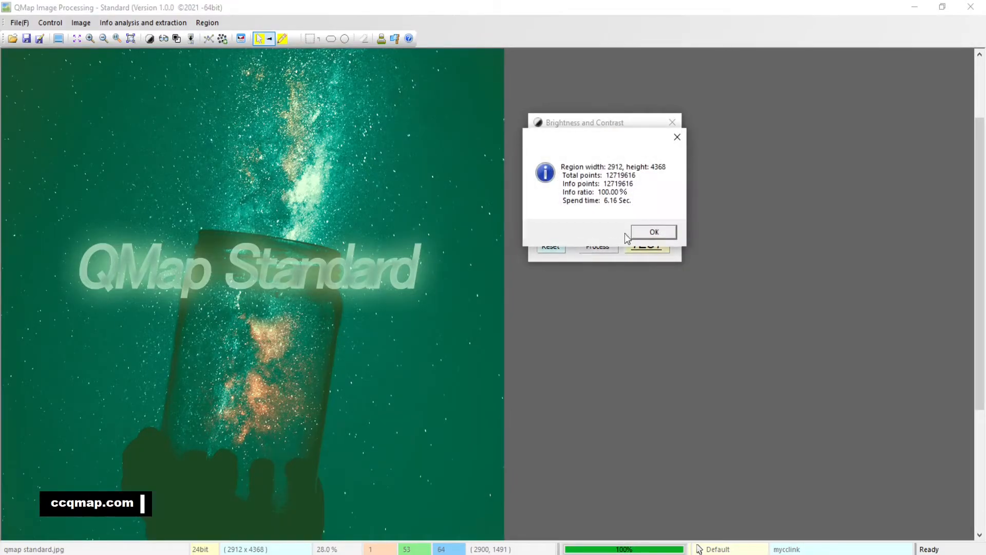
key(Return)
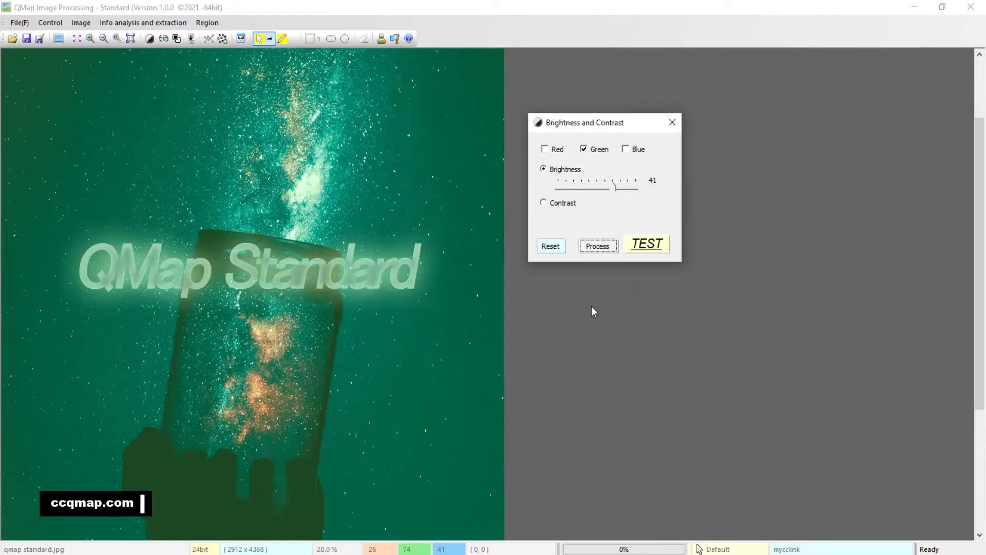
Restore the original image and close the Brightness and Contrast dialog
click(58, 41)
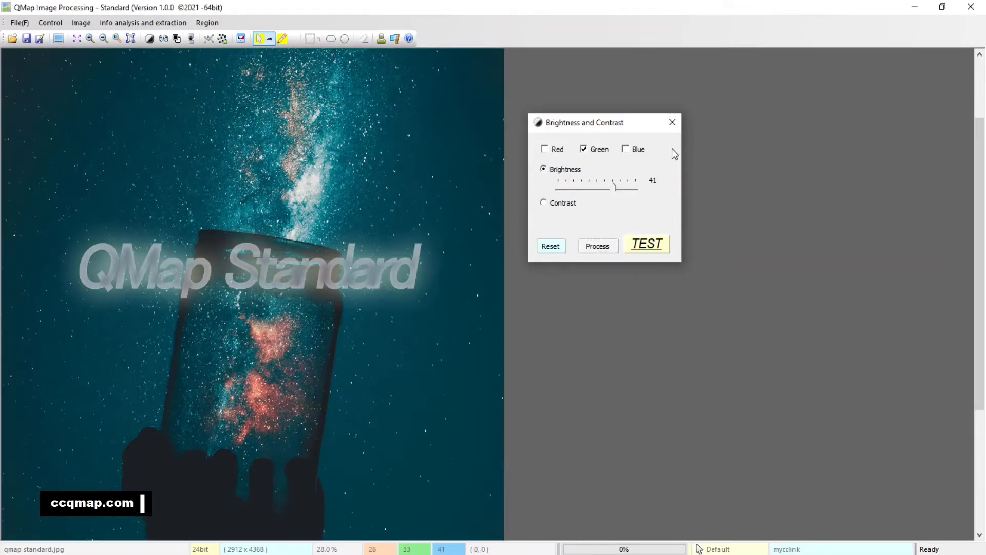
click(678, 124)
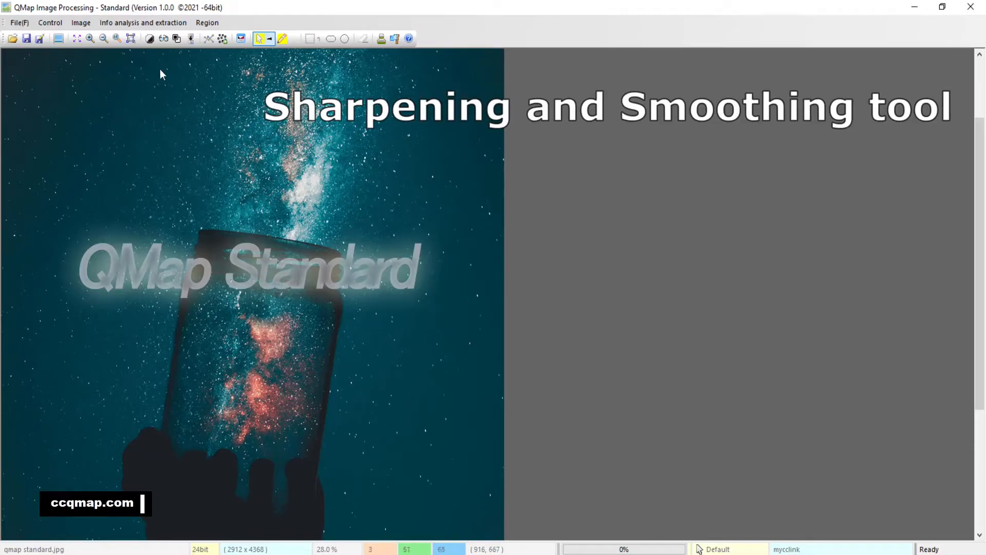
Open the Sharpen and smooth tool and place its dialog beside the image
click(163, 41)
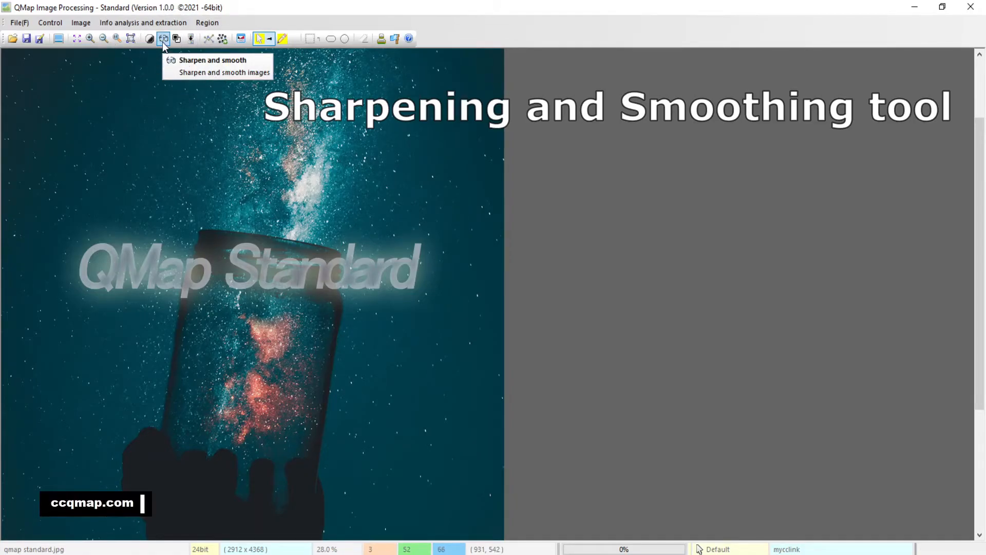
click(162, 42)
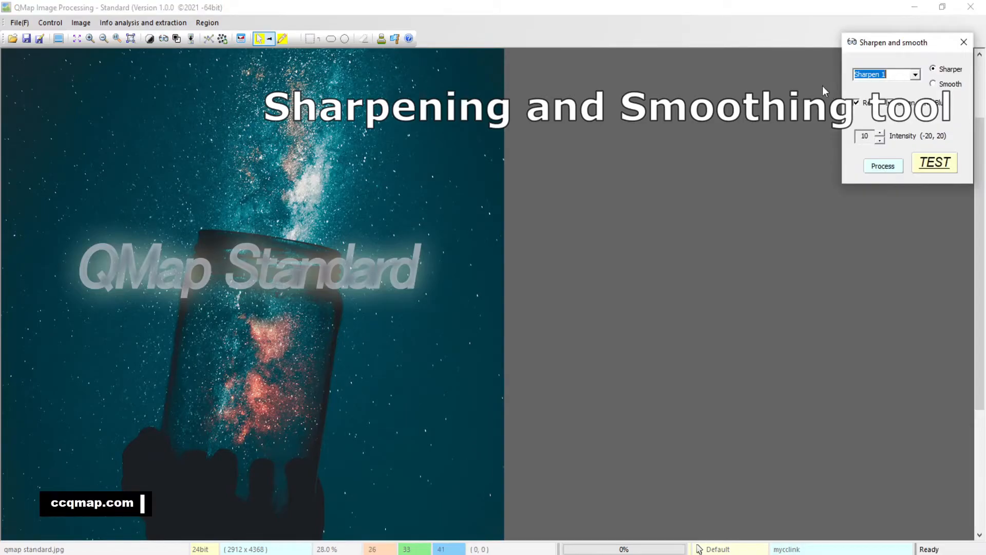
drag(896, 48, 688, 104)
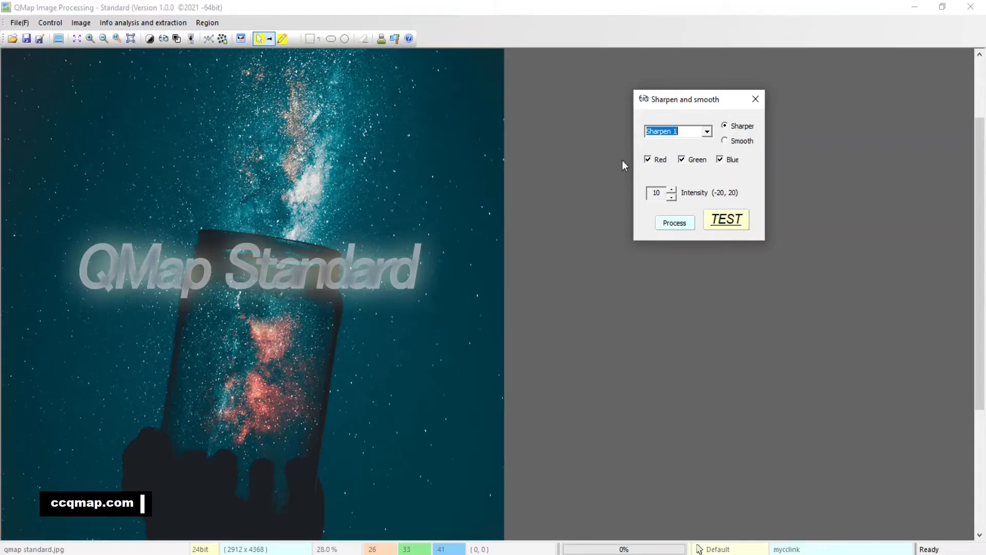
Test the Sharpen 1 filter at intensity 15 on the red, green and blue channels, and dismiss the test summary
click(725, 125)
click(672, 191)
click(672, 198)
click(673, 188)
click(672, 189)
click(672, 189)
click(739, 219)
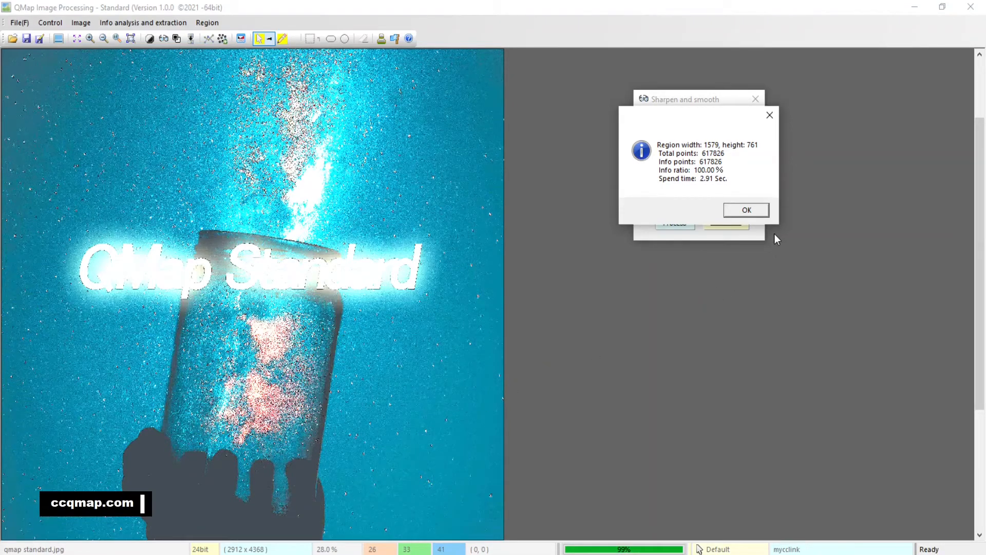
click(743, 212)
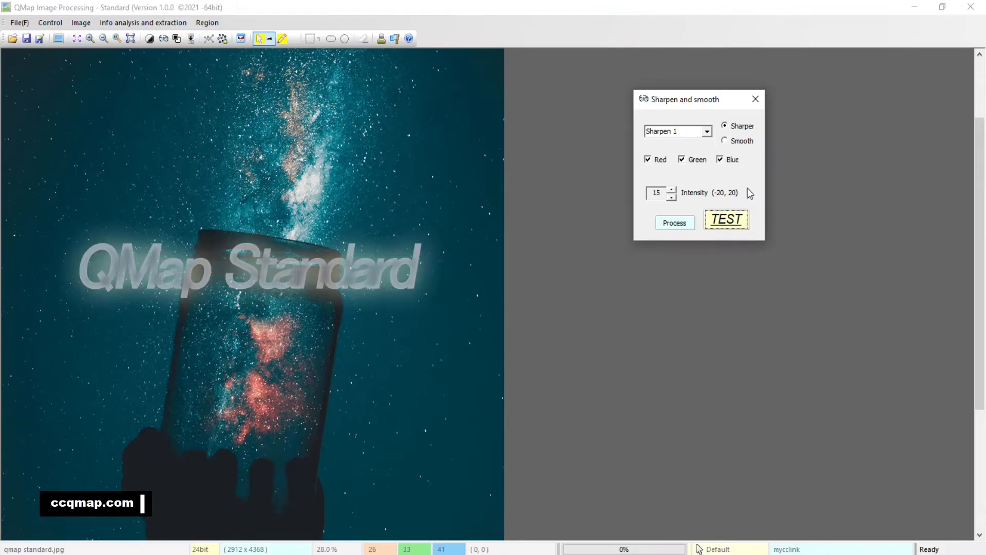
Switch to smoothing, test the Smooth 1 filter at intensity 15 on all three channels, and dismiss the test summary
click(725, 141)
click(736, 220)
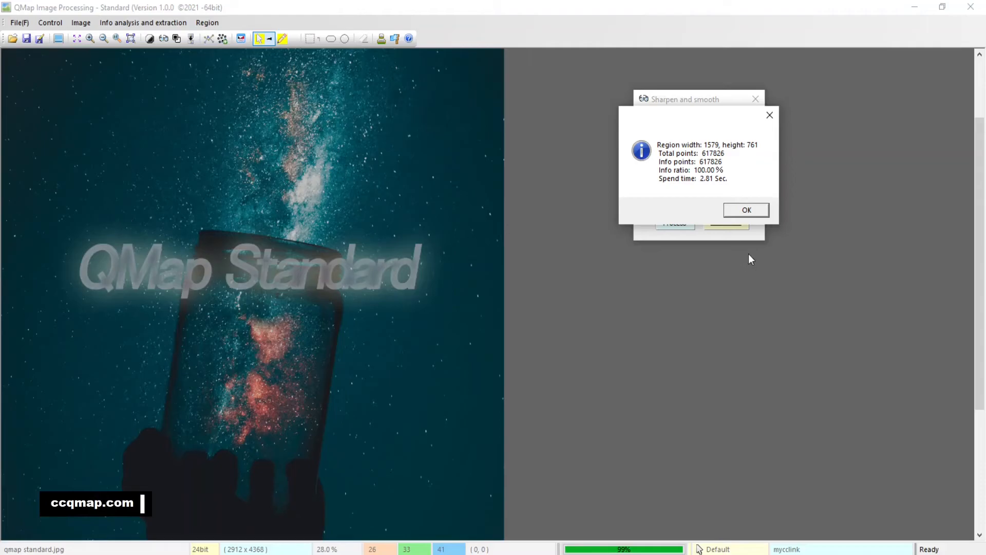
click(744, 210)
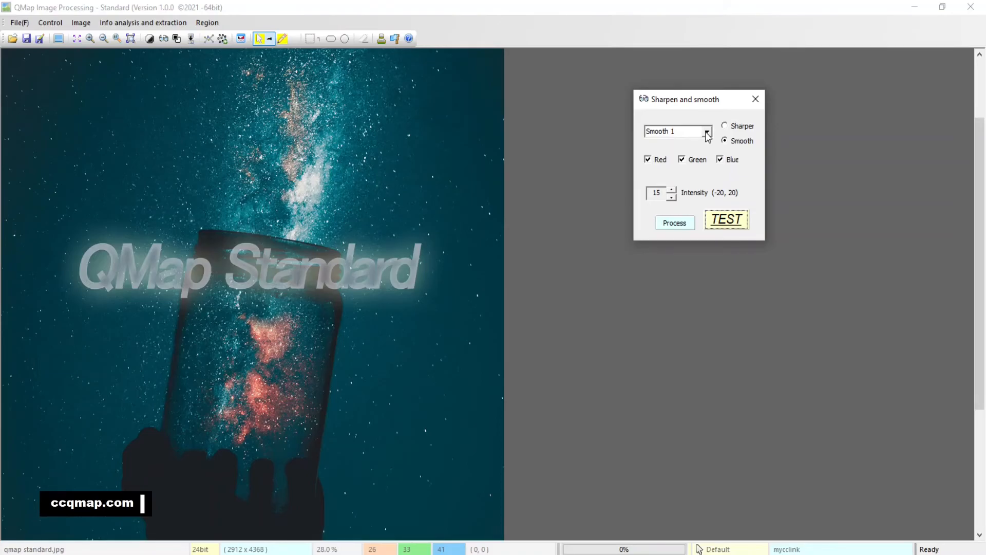
Review the available Smooth and Sharpen filter variants, and close the Sharpen and smooth dialog without processing the image
click(707, 132)
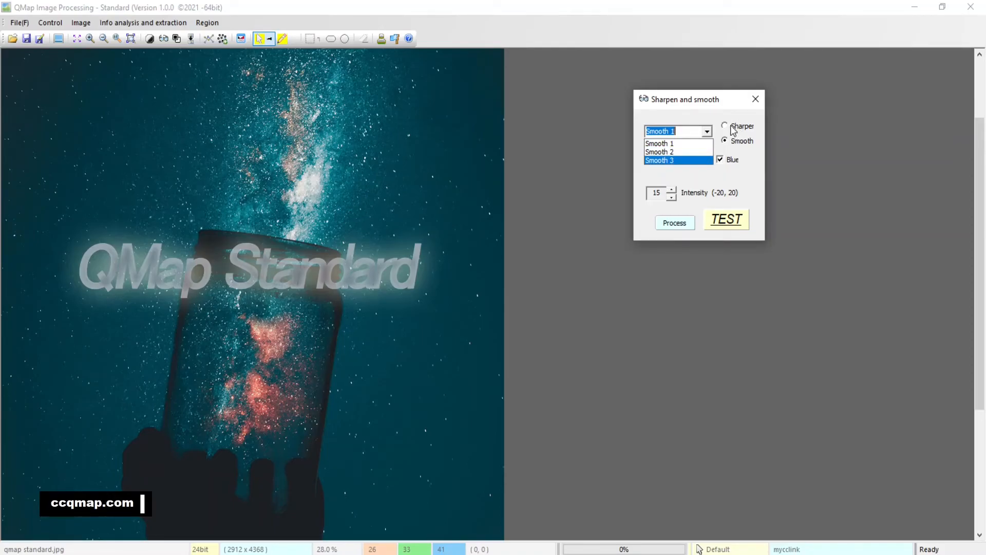
click(735, 131)
click(729, 127)
click(708, 135)
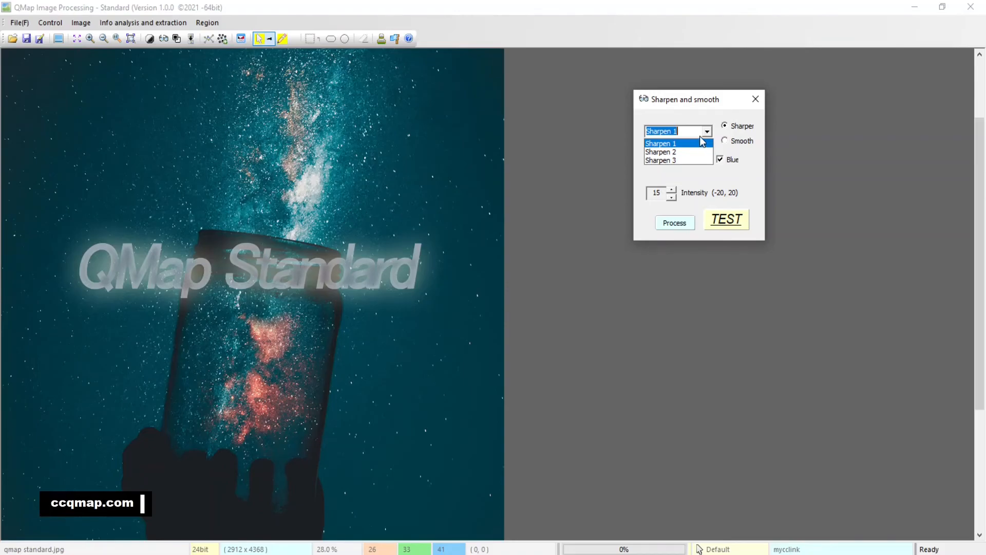
click(724, 110)
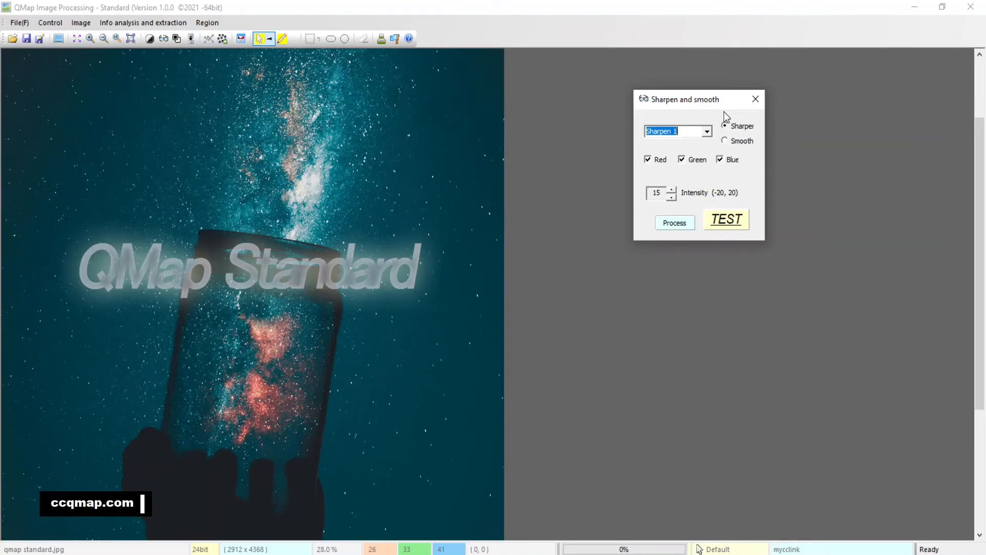
click(759, 100)
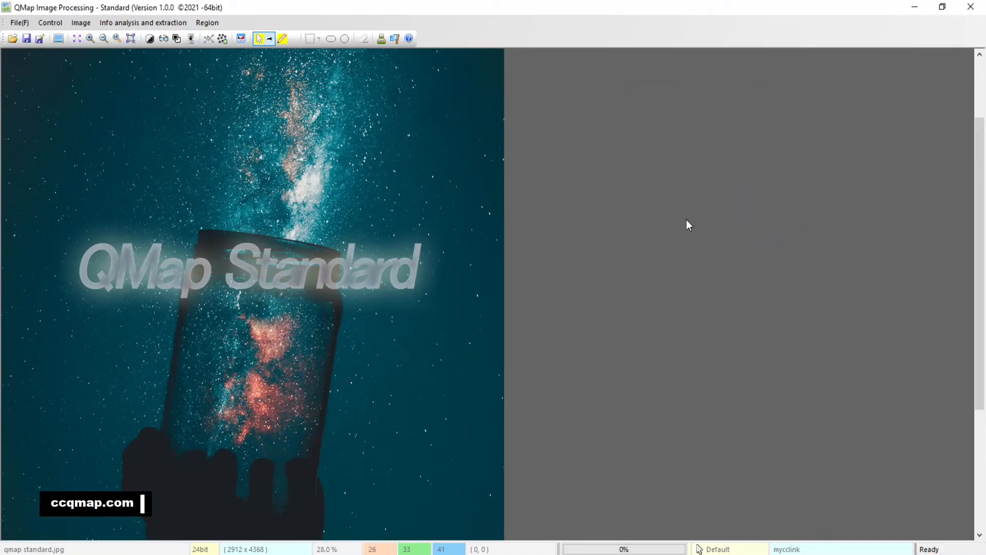